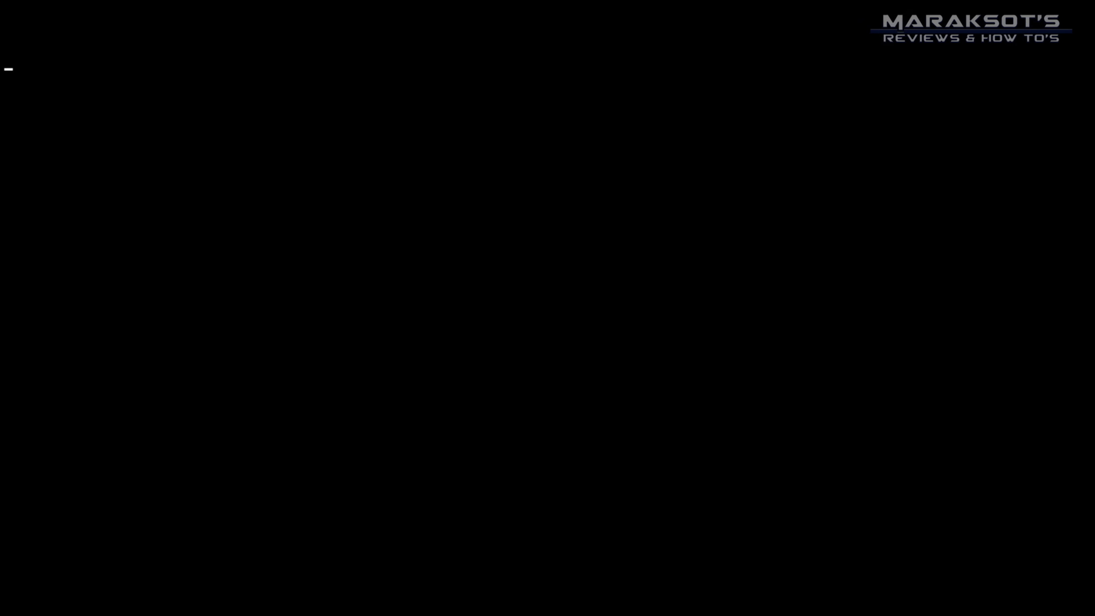
Step: Enter the BIOS setup, set X.M.P. to Profile1, and save and exit
key(Delete)
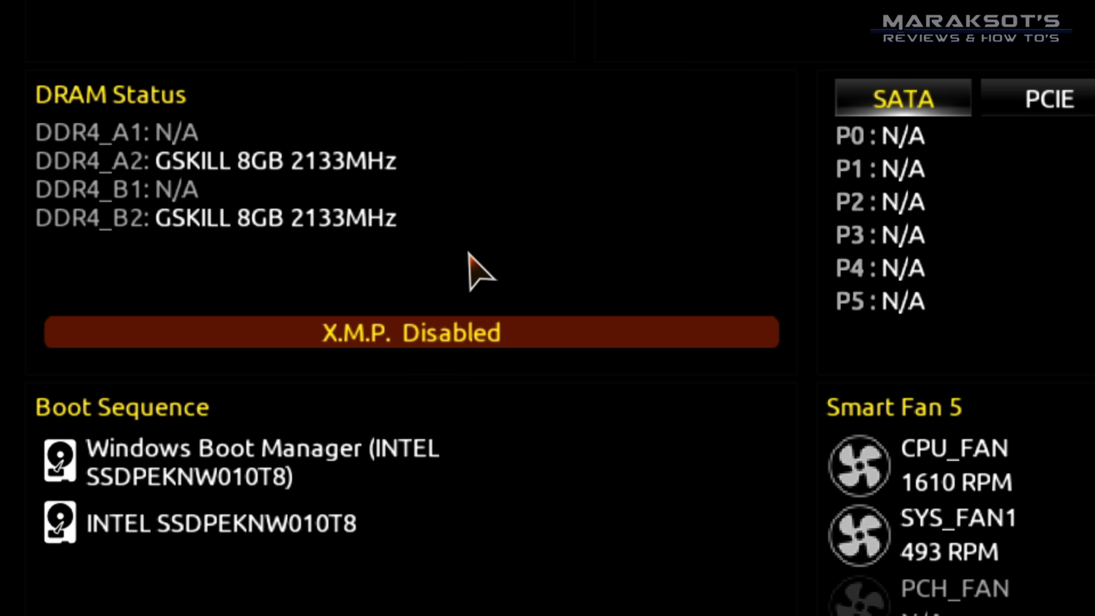
click(374, 336)
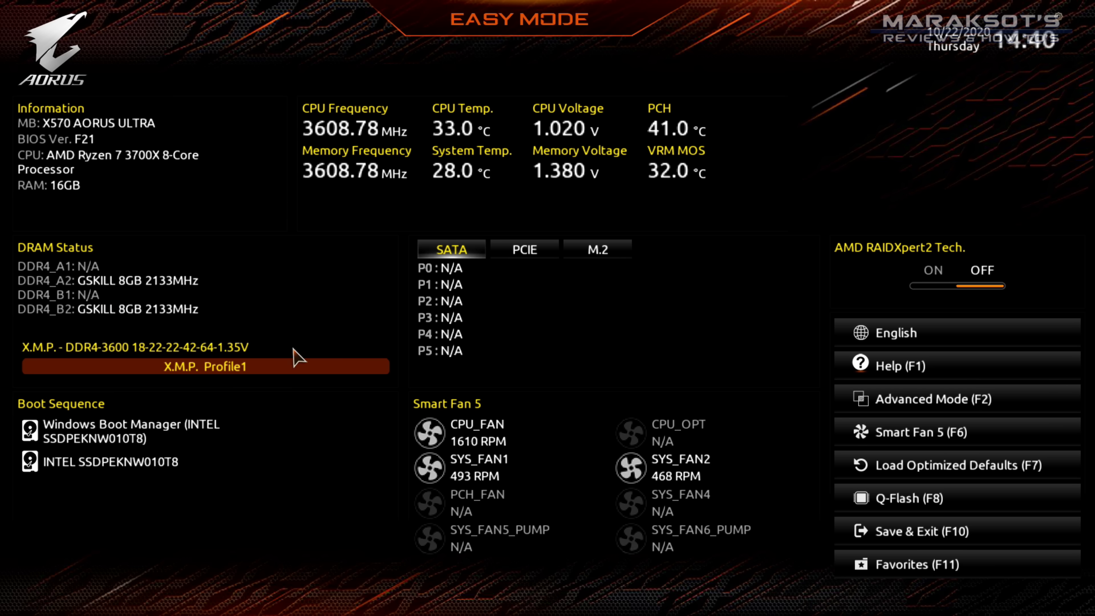
click(921, 533)
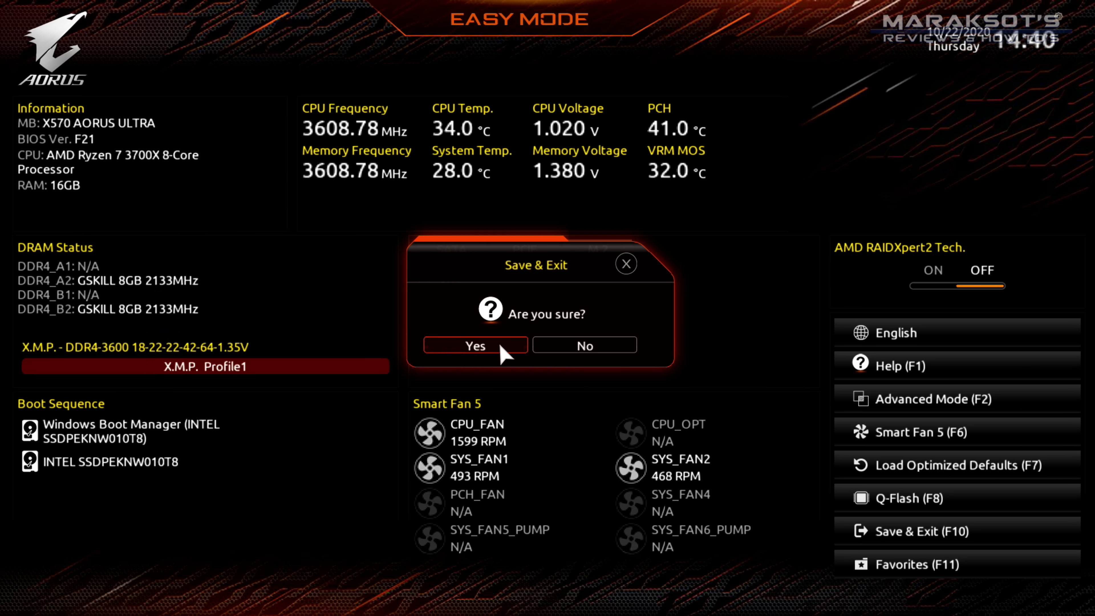
click(500, 344)
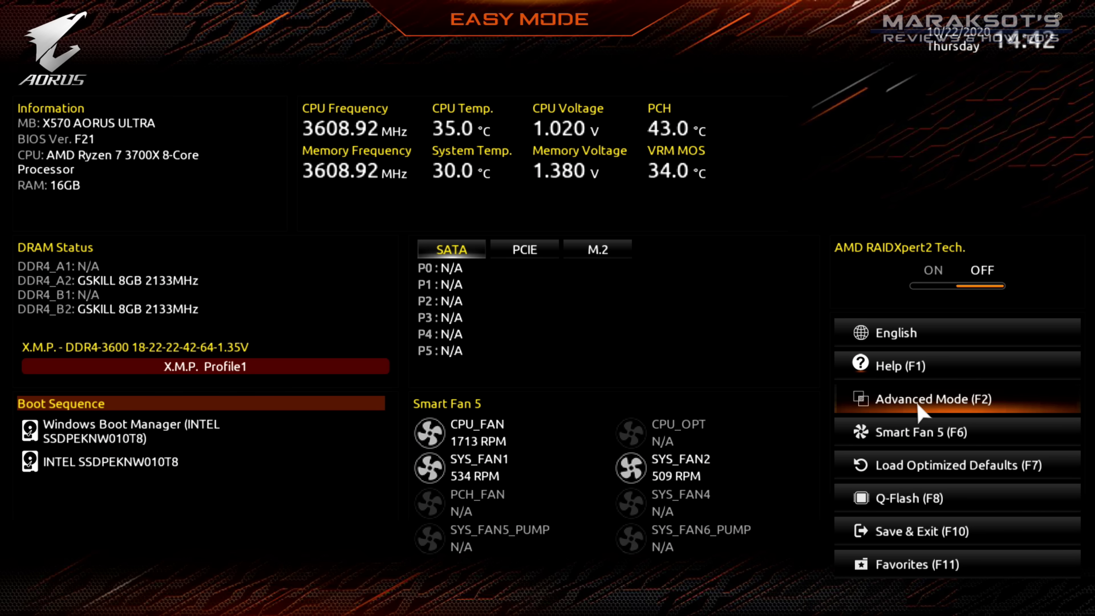
Step: Switch to Advanced Mode and open the Tweaker settings
click(861, 397)
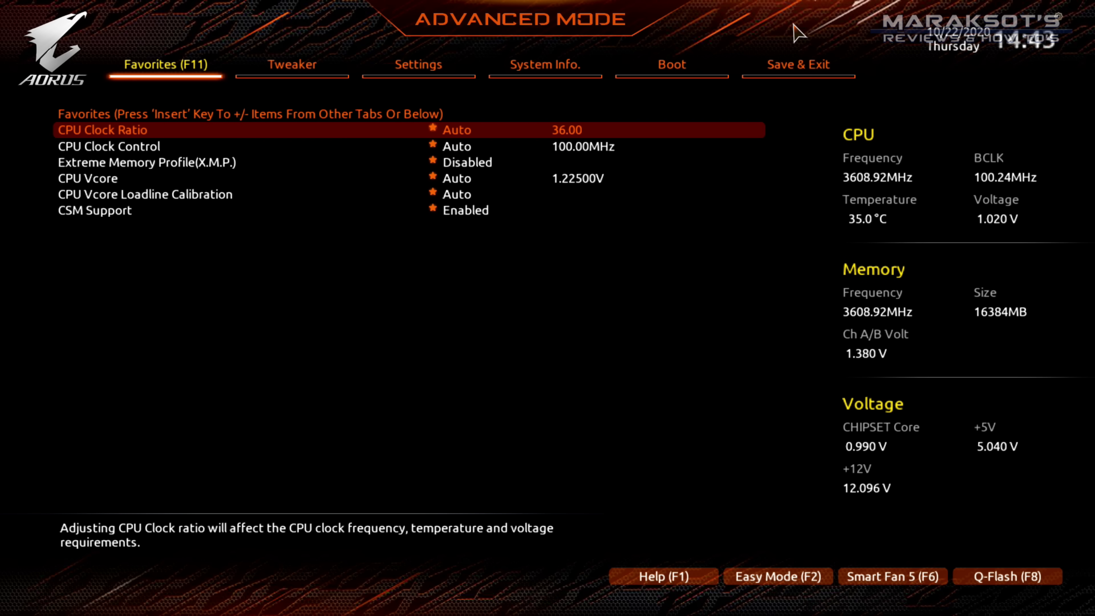
key(Right)
key(Right)
key(Right)
key(Right)
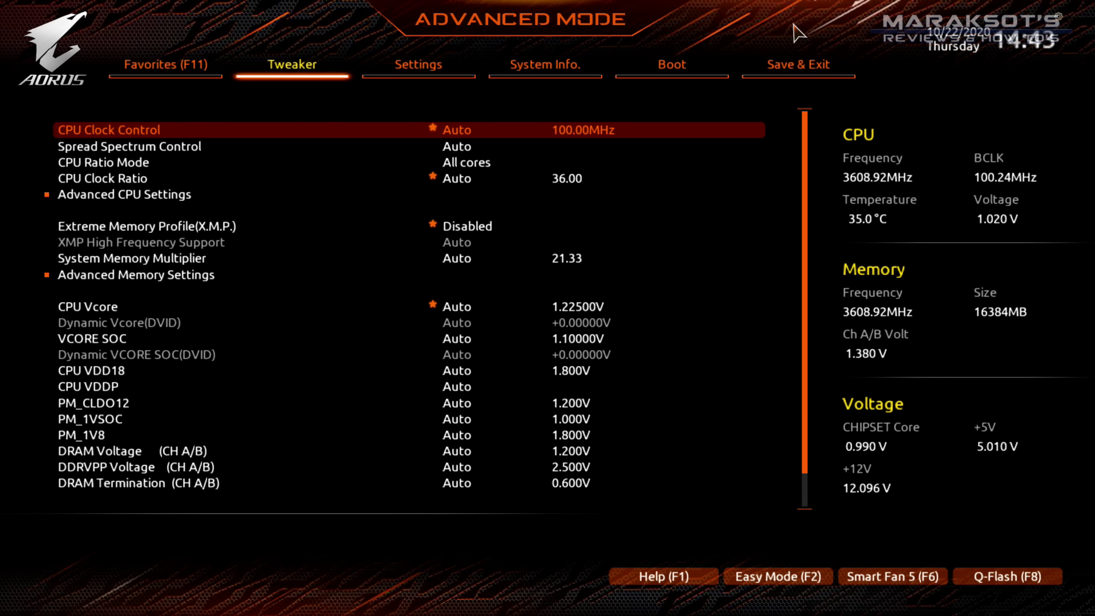
key(Left)
key(Left)
key(Left)
Step: Set Extreme Memory Profile (X.M.P.) to Profile1 in the Tweaker settings
key(Down)
key(Down)
key(Down)
key(Down)
key(Down)
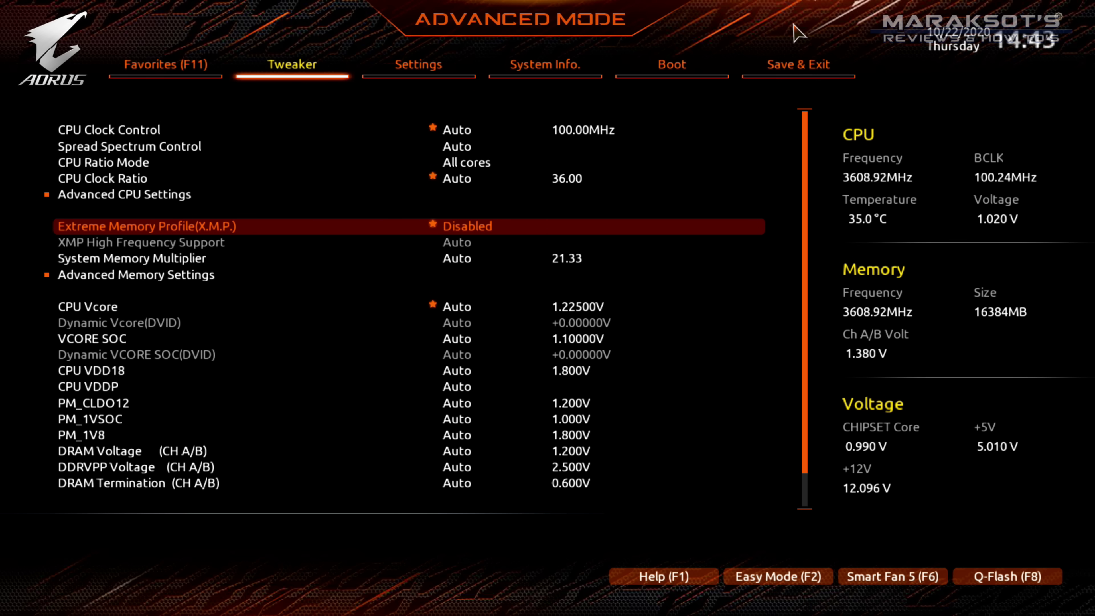
key(Return)
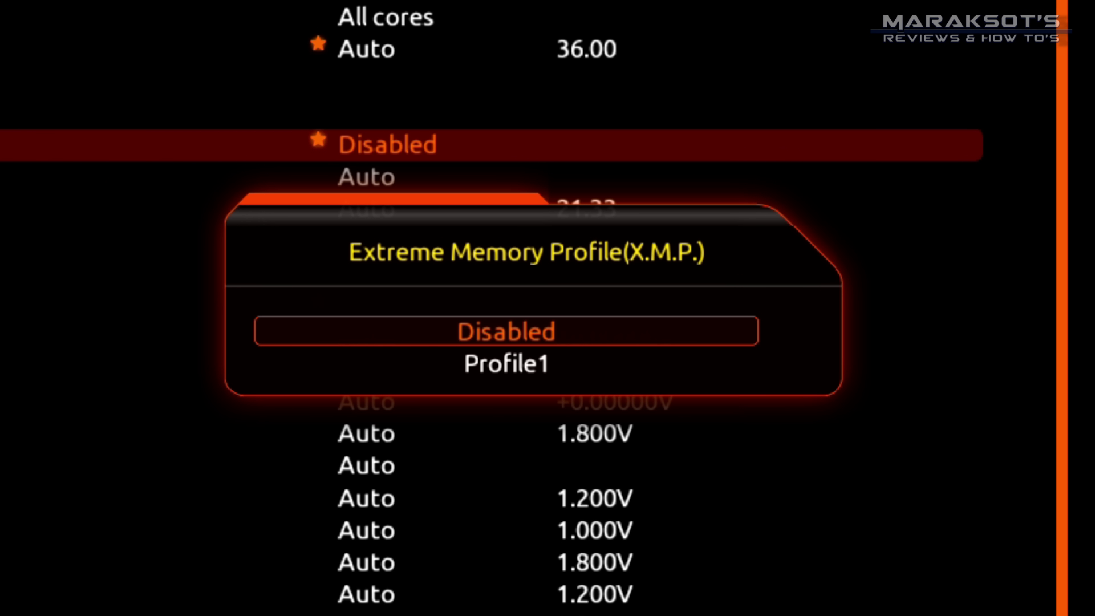
key(Down)
key(Return)
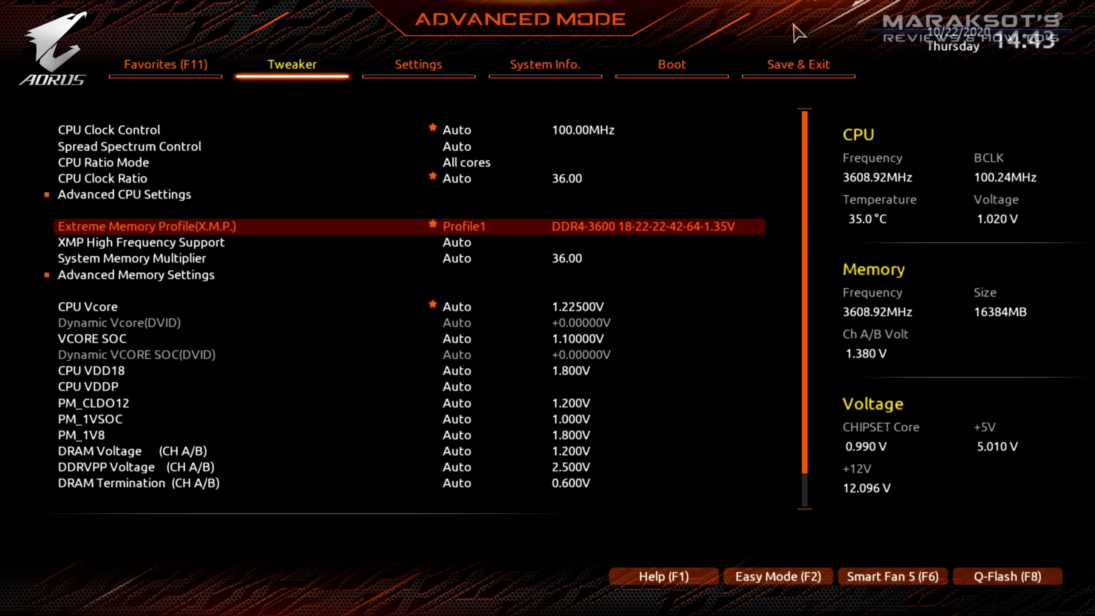
Step: Go to the Save & Exit options of Advanced Mode
key(Right)
key(Right)
key(Right)
key(Right)
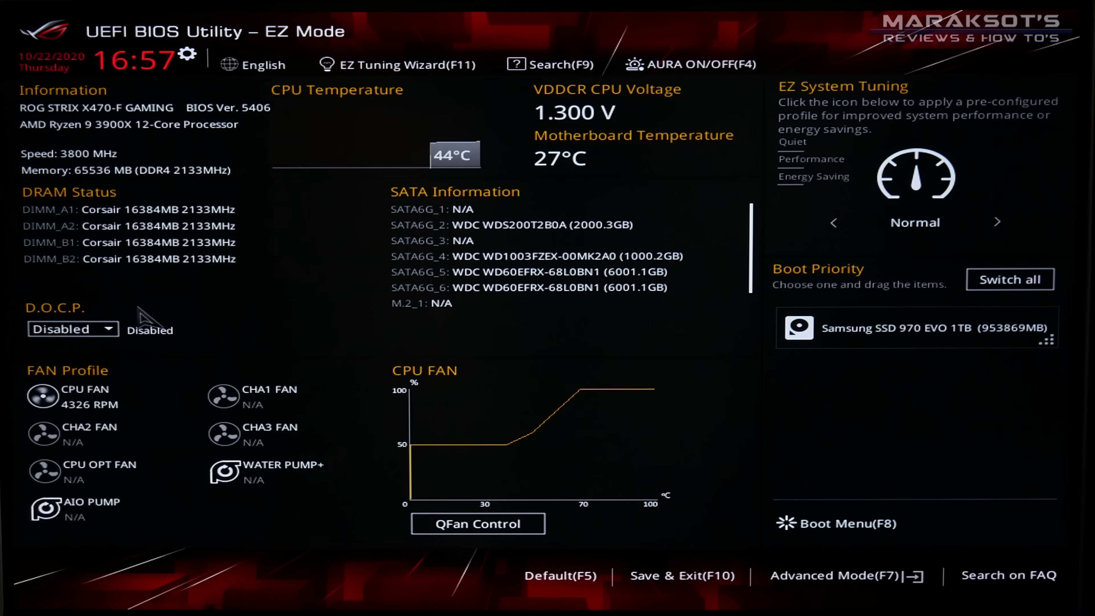
Step: Set D.O.C.P. to Profile#1 in the EZ Mode of the ROG STRIX X470-F GAMING BIOS
click(109, 331)
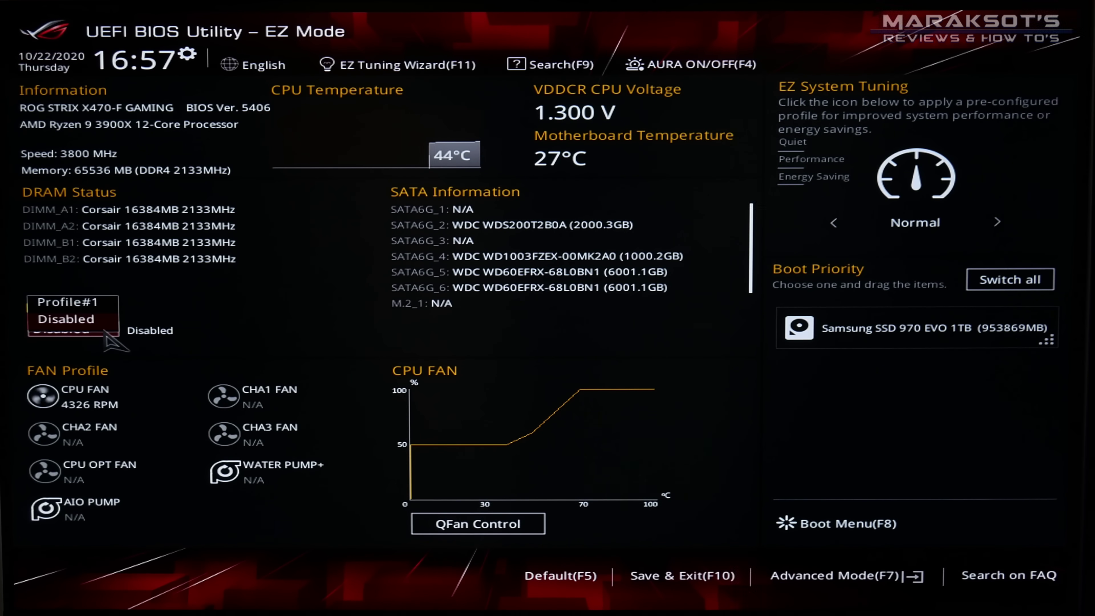
click(105, 302)
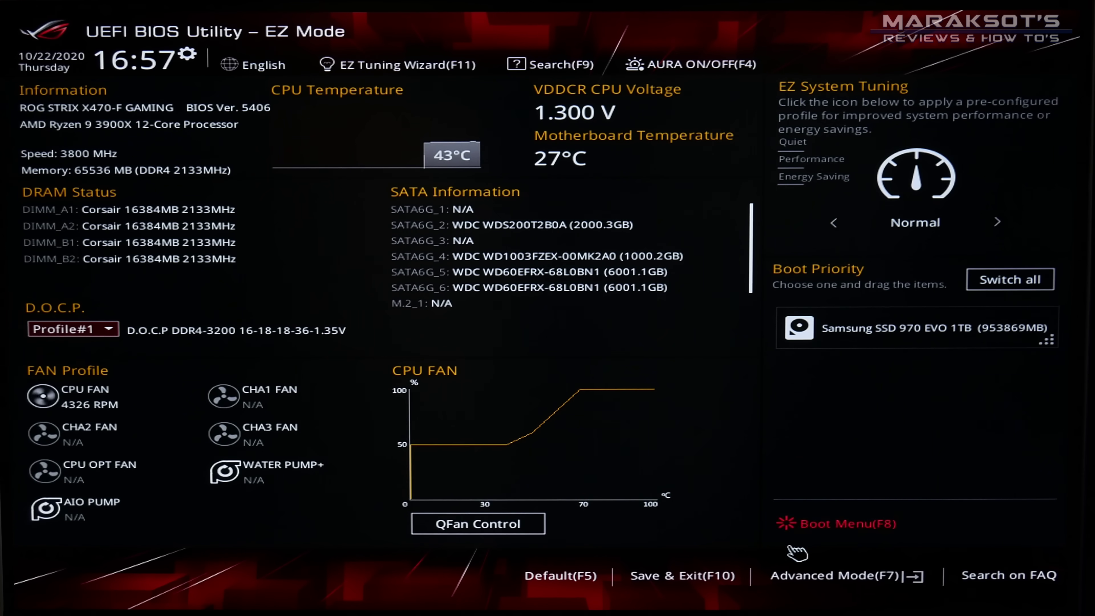
Step: Switch to Advanced Mode and display the Ai Tweaker settings
key(F7)
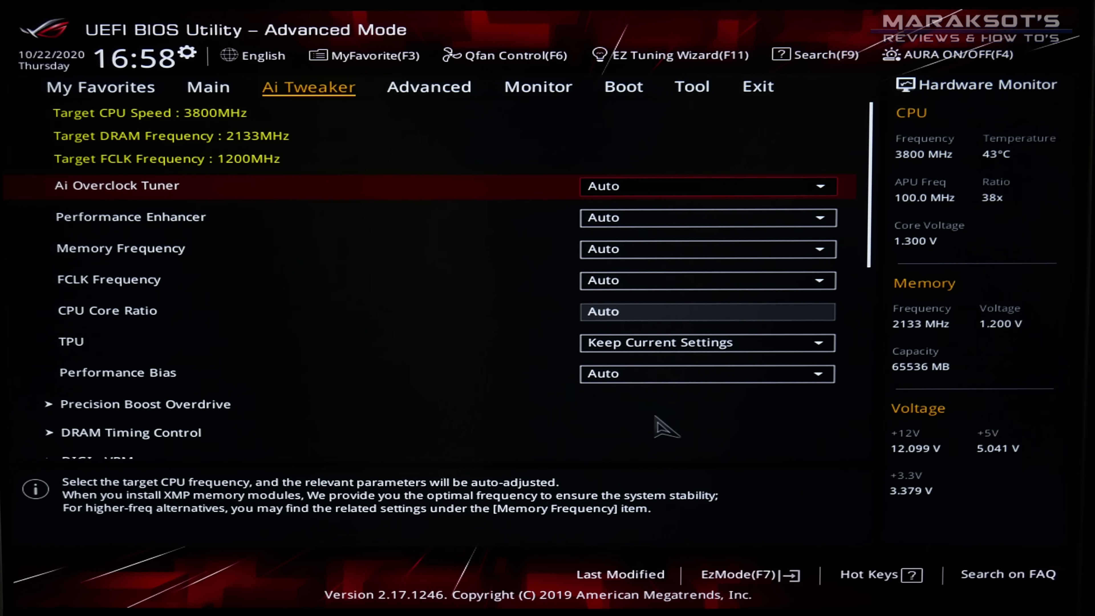
key(Right)
key(Right)
key(Right)
key(Right)
key(Right)
key(Right)
key(Right)
key(Right)
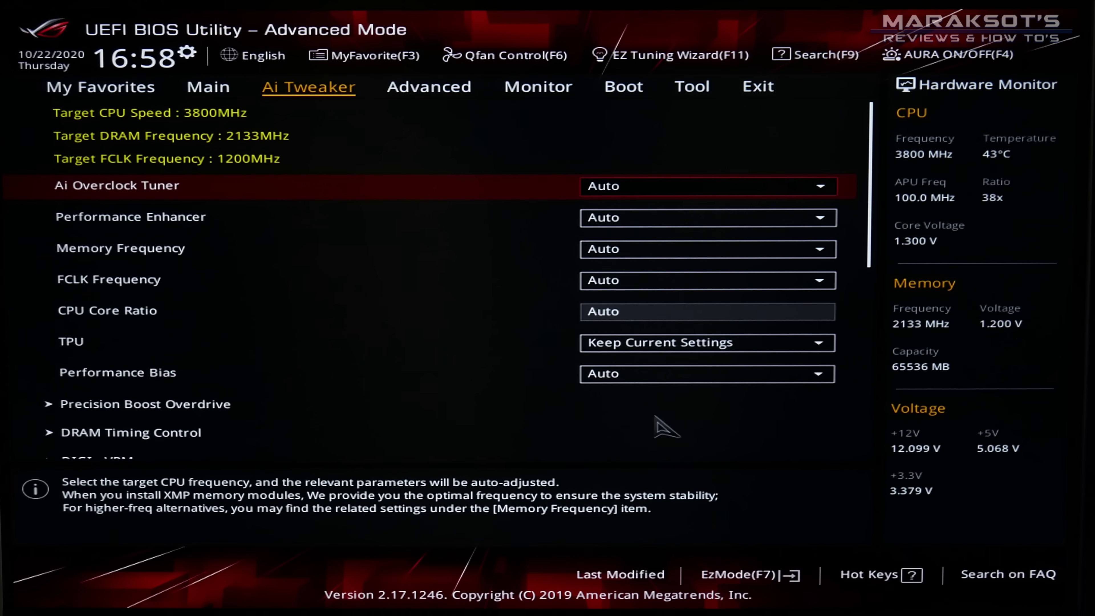
Step: Look through the Ai Tweaker settings from Ai Overclock Tuner down past Performance Bias and back
key(Down)
key(Down)
key(Down)
key(Down)
key(Down)
key(Down)
key(Down)
key(Down)
key(Down)
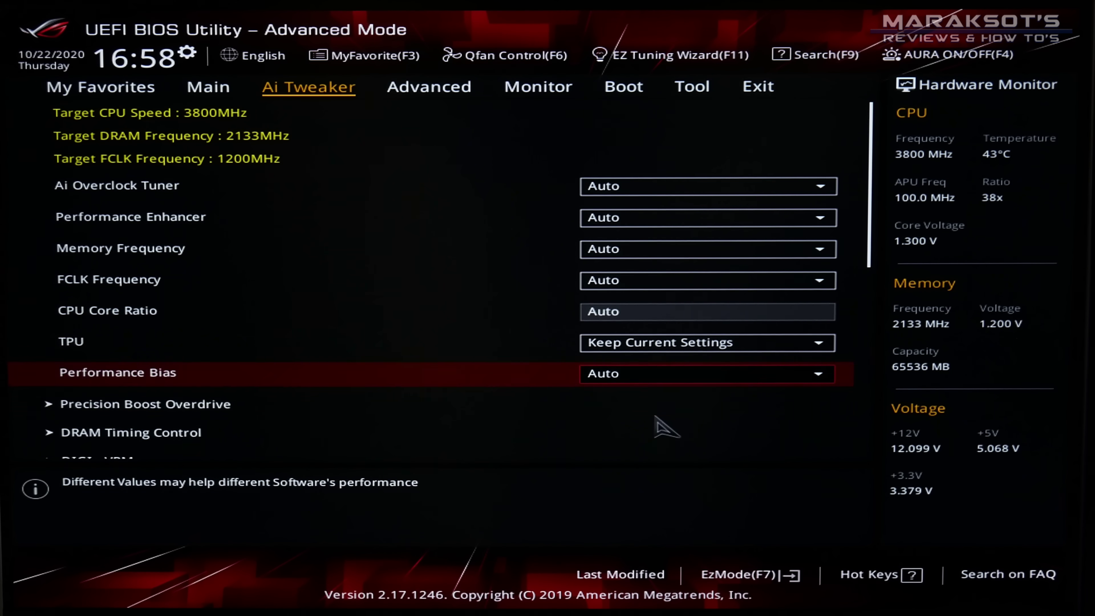
key(Down)
key(Down)
key(Up)
key(Up)
key(Up)
key(Up)
key(Up)
key(Up)
key(Up)
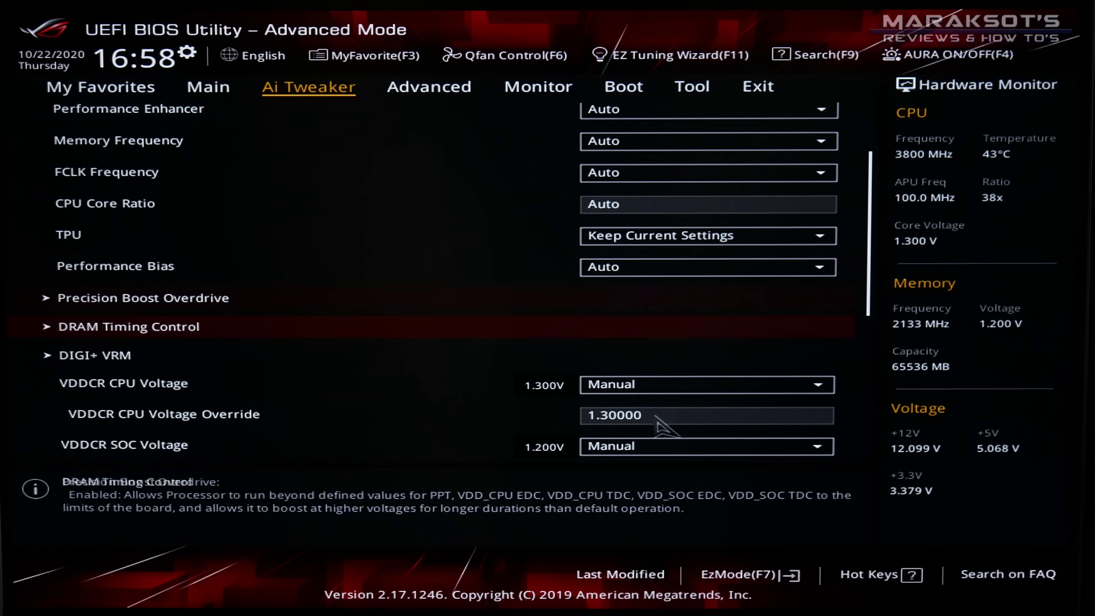
key(Up)
key(Up)
key(Up)
key(Up)
Step: Set Ai Overclock Tuner to D.O.C.P. and move to the D.O.C.P. profile setting
key(Down)
key(Up)
key(Return)
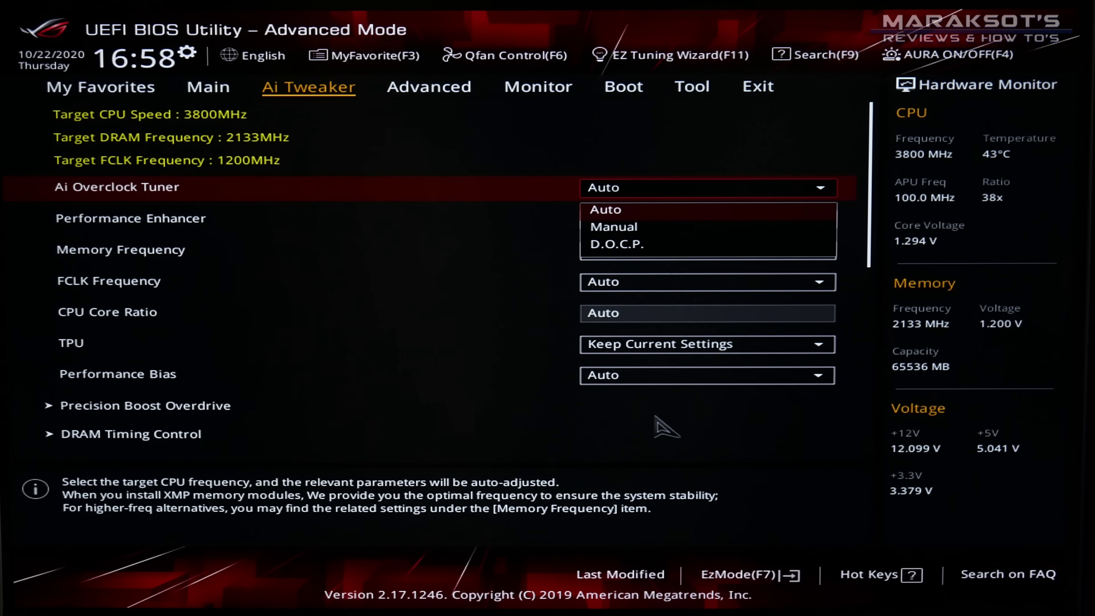
key(Up)
key(Return)
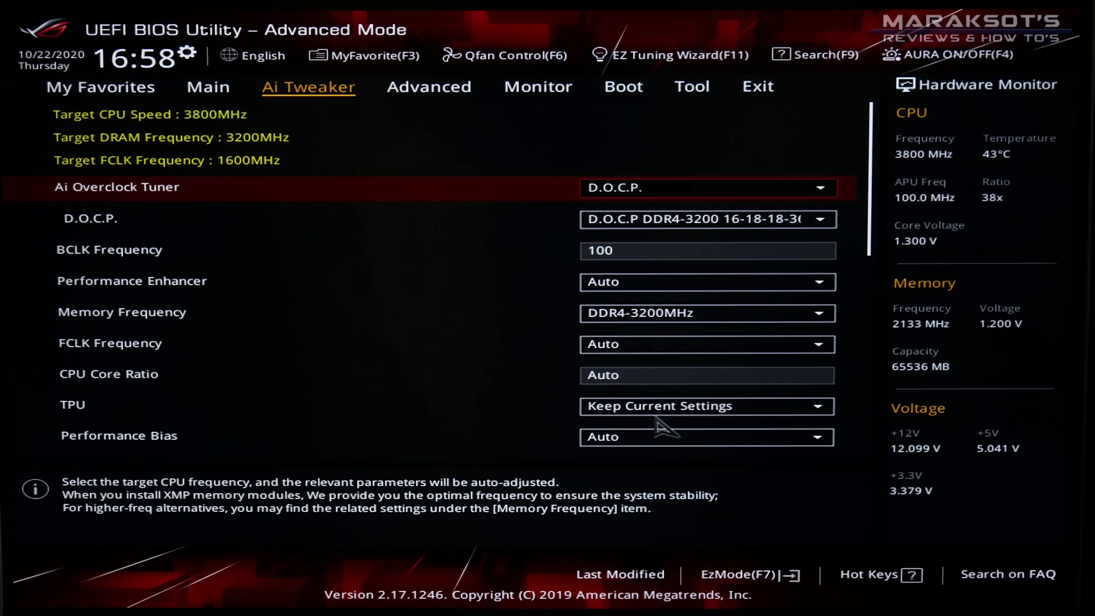
key(Down)
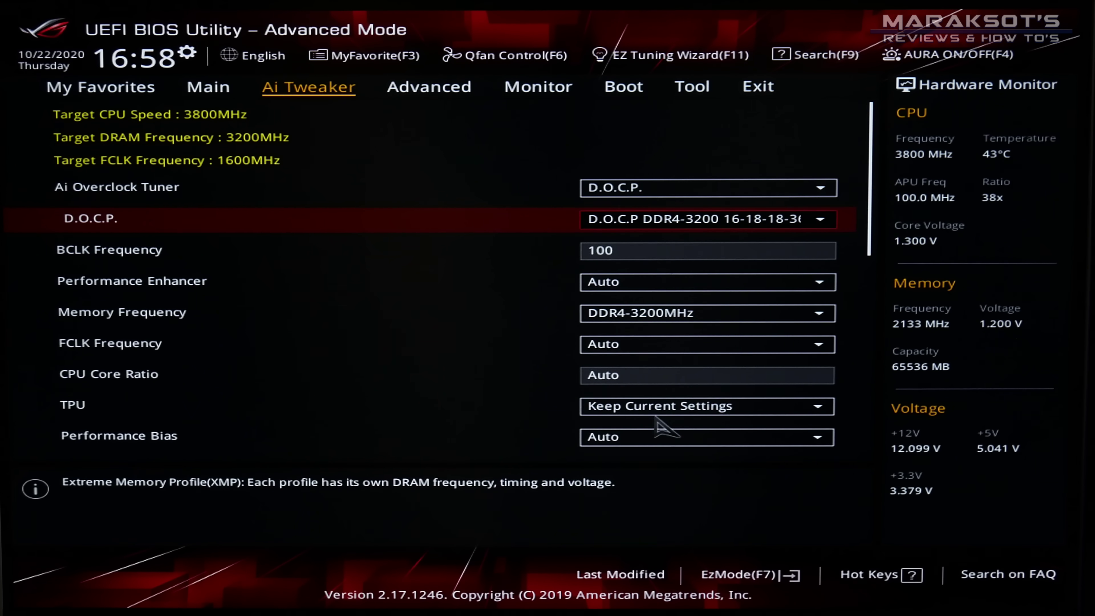
Step: Go to the Exit options and choose Save Changes & Reset
key(Right)
key(Right)
key(Right)
key(Right)
key(Right)
key(Down)
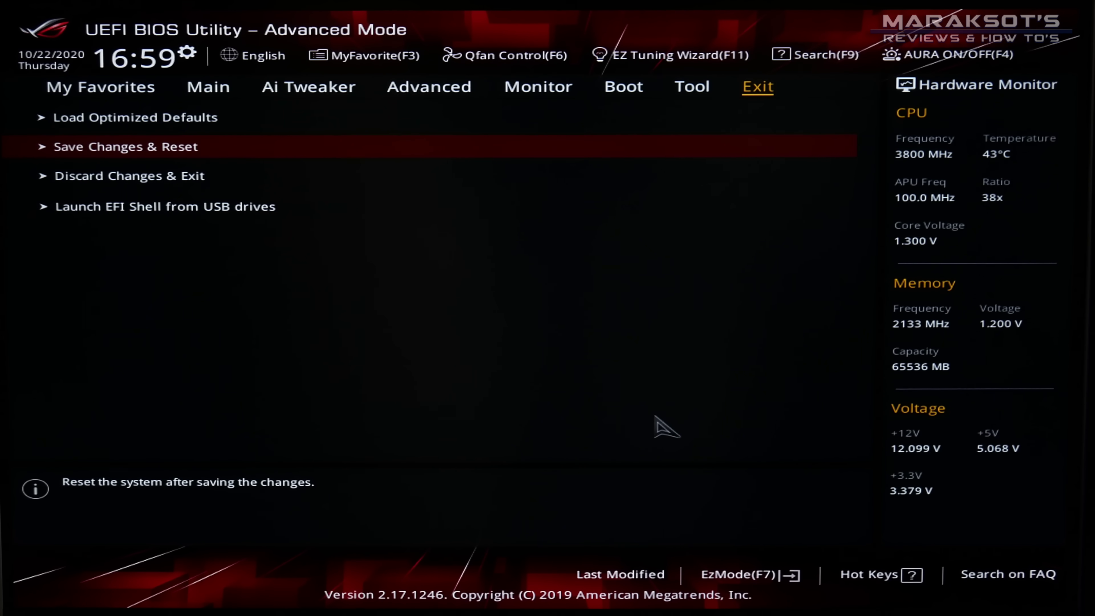
key(Return)
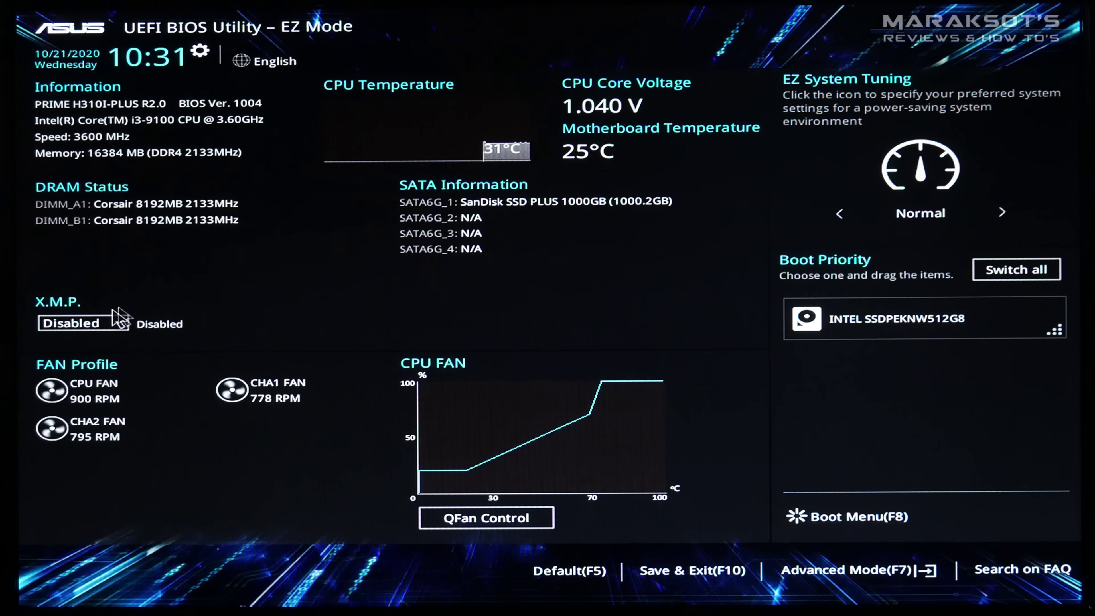
Step: Set X.M.P. to Profile#1 in the PRIME H310I-PLUS R2.0 BIOS and request Save & Exit
click(124, 325)
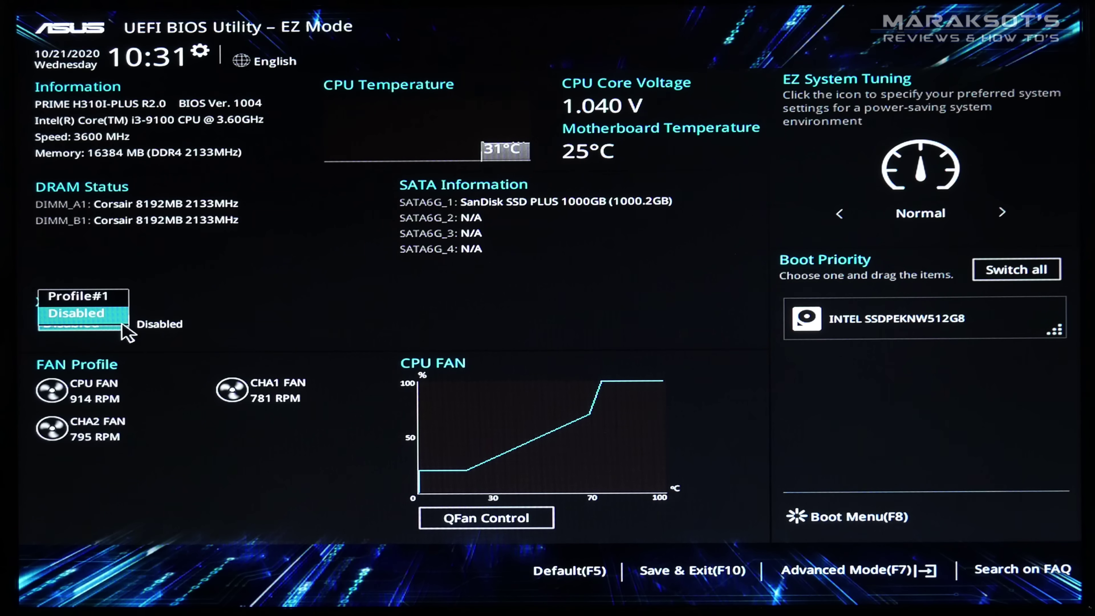
click(97, 299)
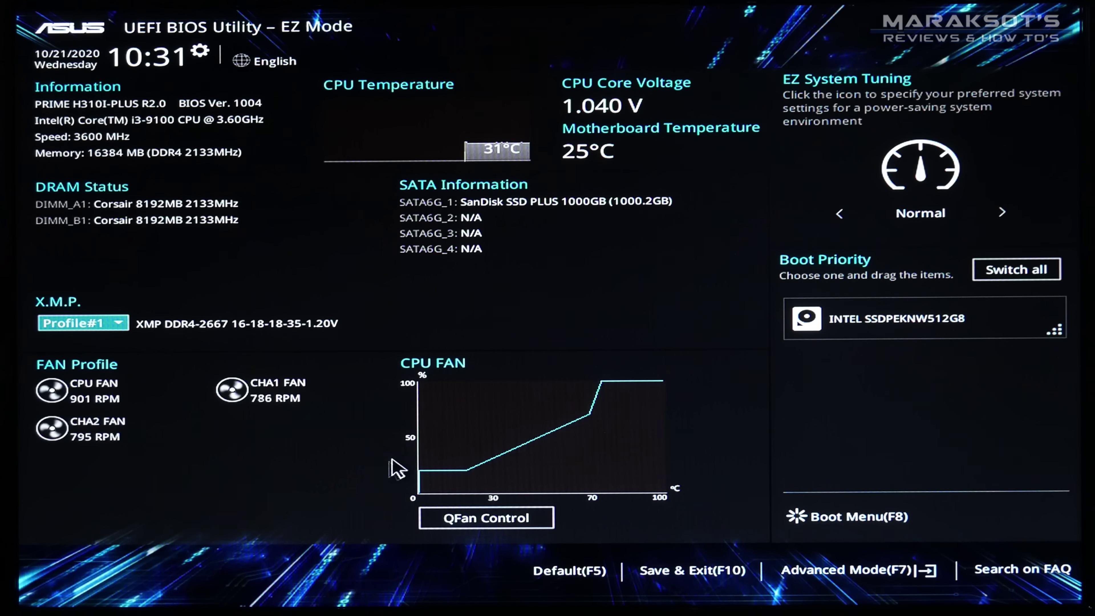
click(709, 571)
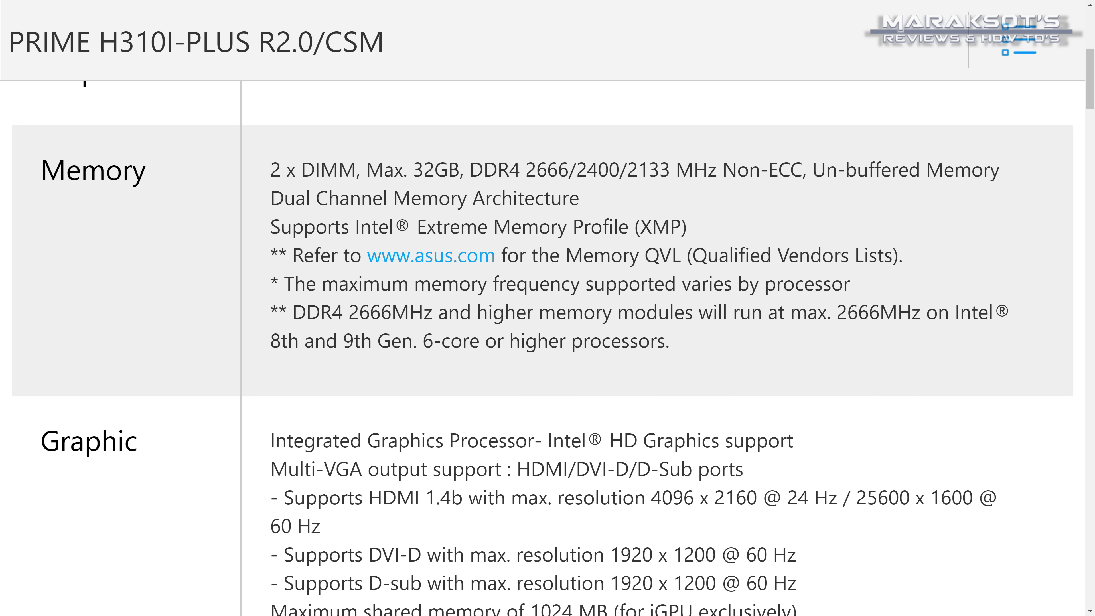
Step: In the PRIME H310I-PLUS R2.0/CSM web specifications, highlight the memory note on DDR4 2666MHz and higher modules
drag(292, 311, 1009, 331)
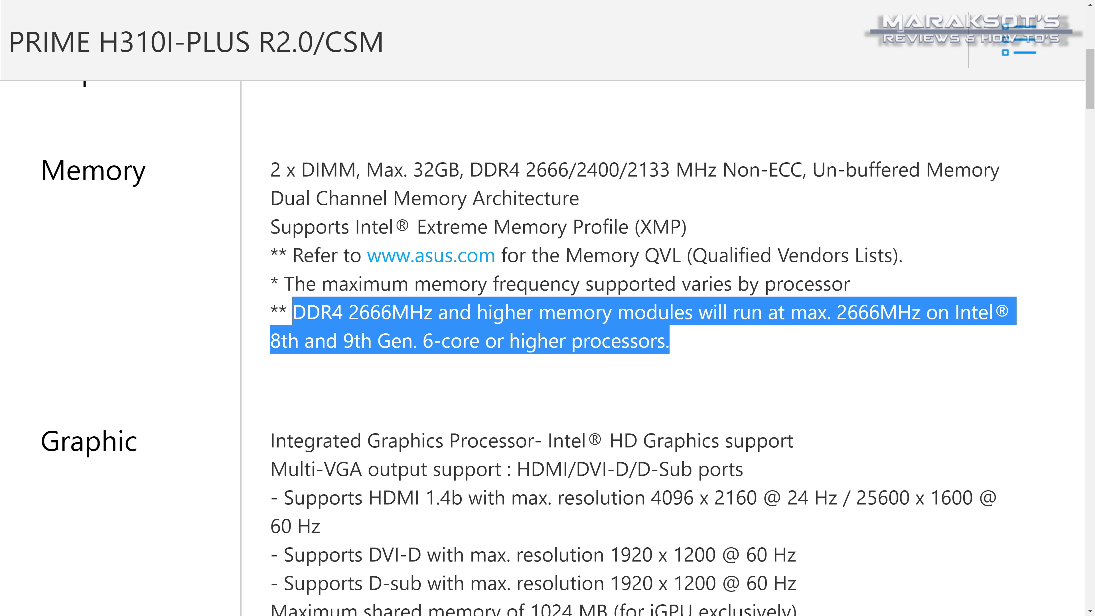
drag(653, 149, 690, 149)
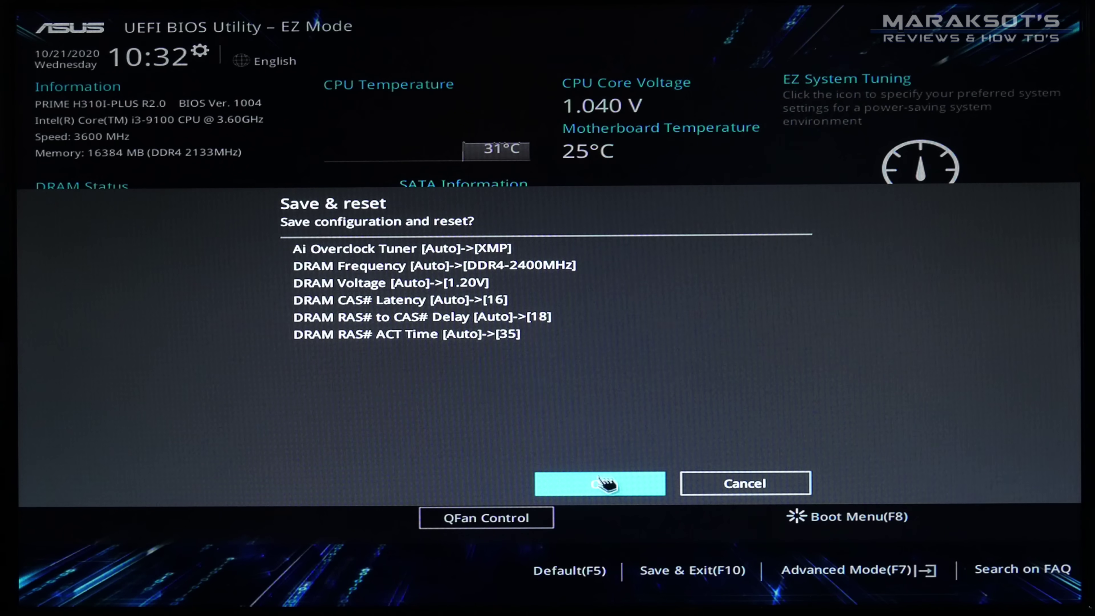
Step: Confirm saving the X.M.P. configuration and resetting the system
click(601, 483)
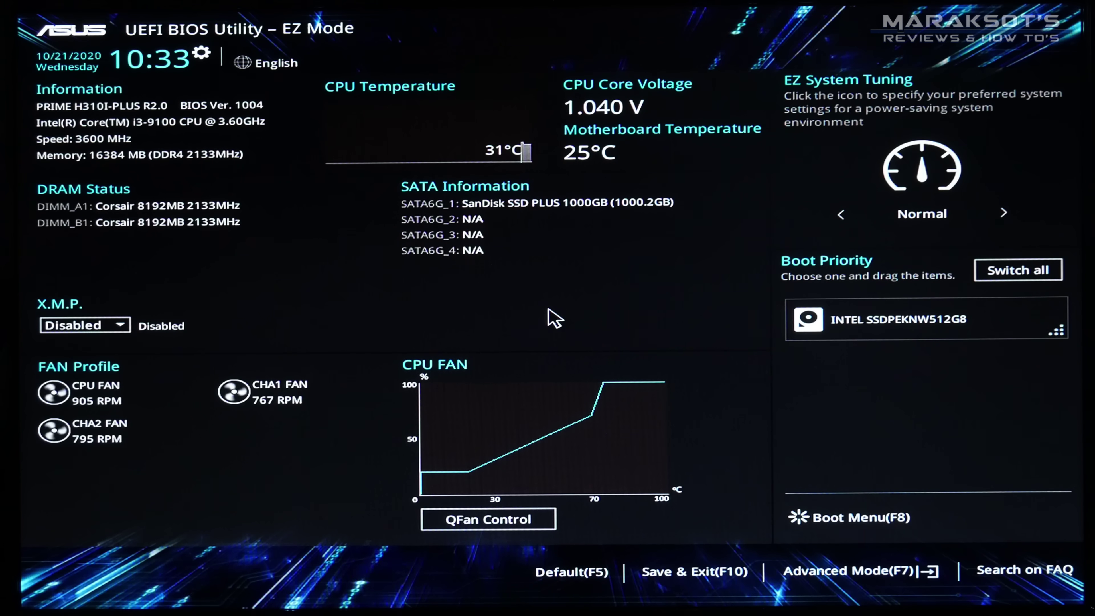
Step: Switch to Advanced Mode and set Ai Overclock Tuner to XMP in the Ai Tweaker settings
key(F7)
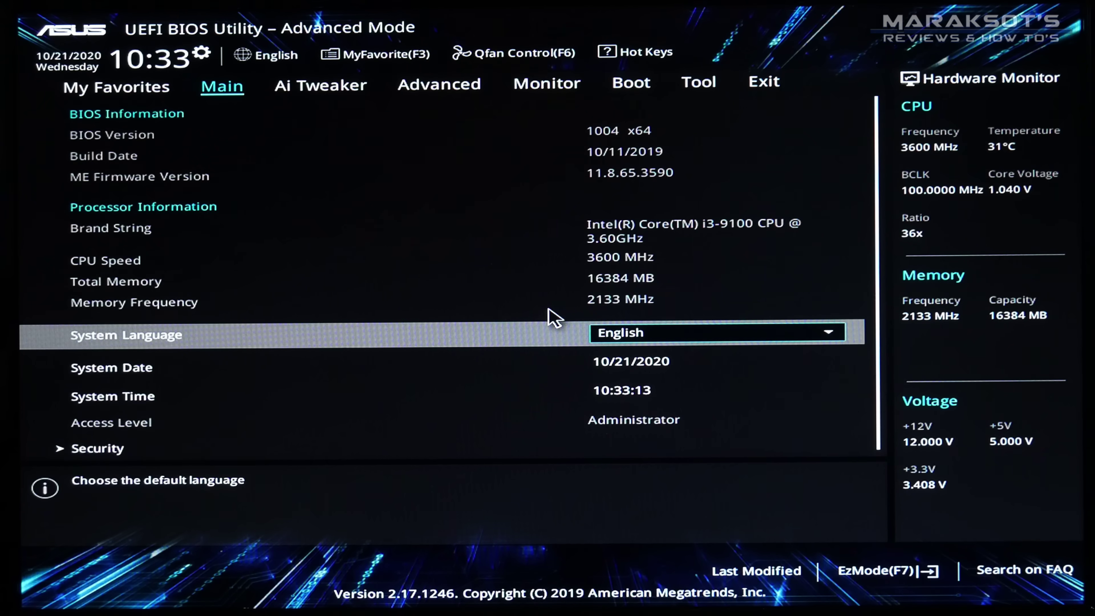
key(Right)
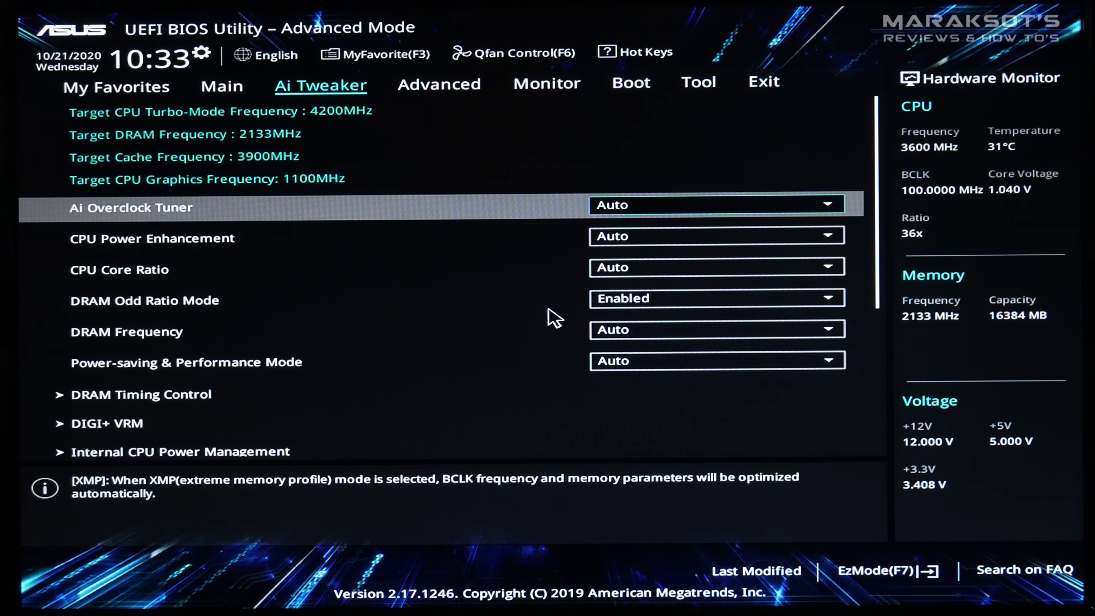
key(Return)
key(Down)
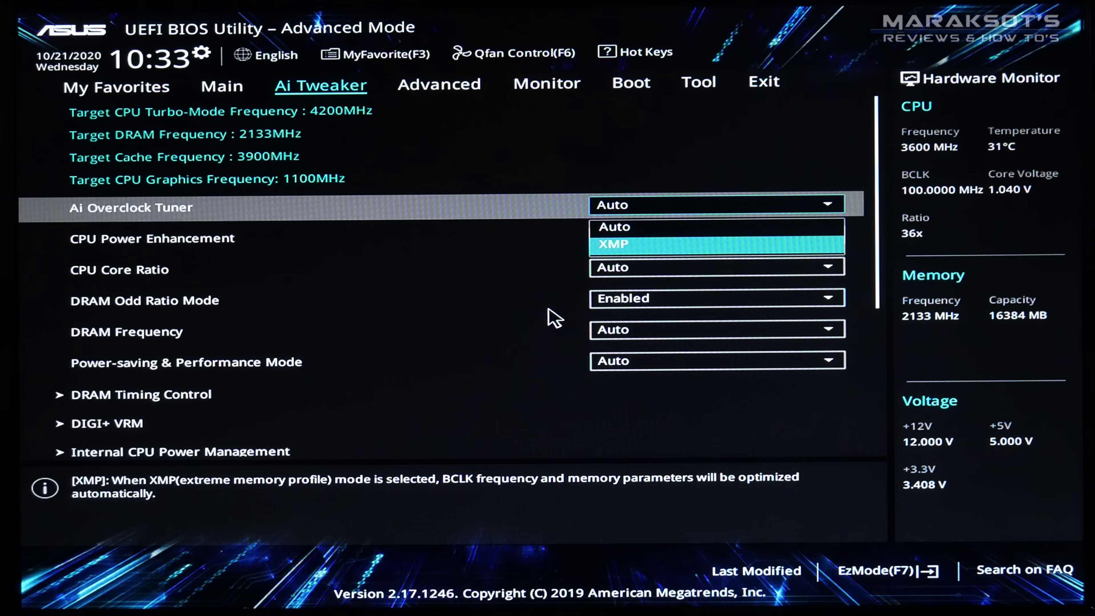
key(Return)
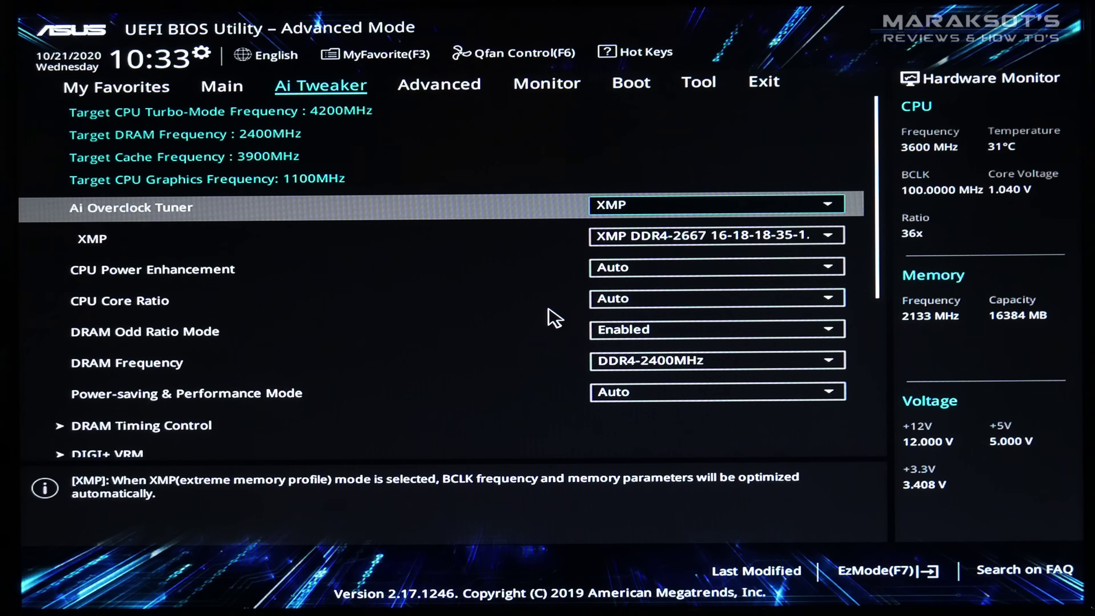
key(Down)
key(Return)
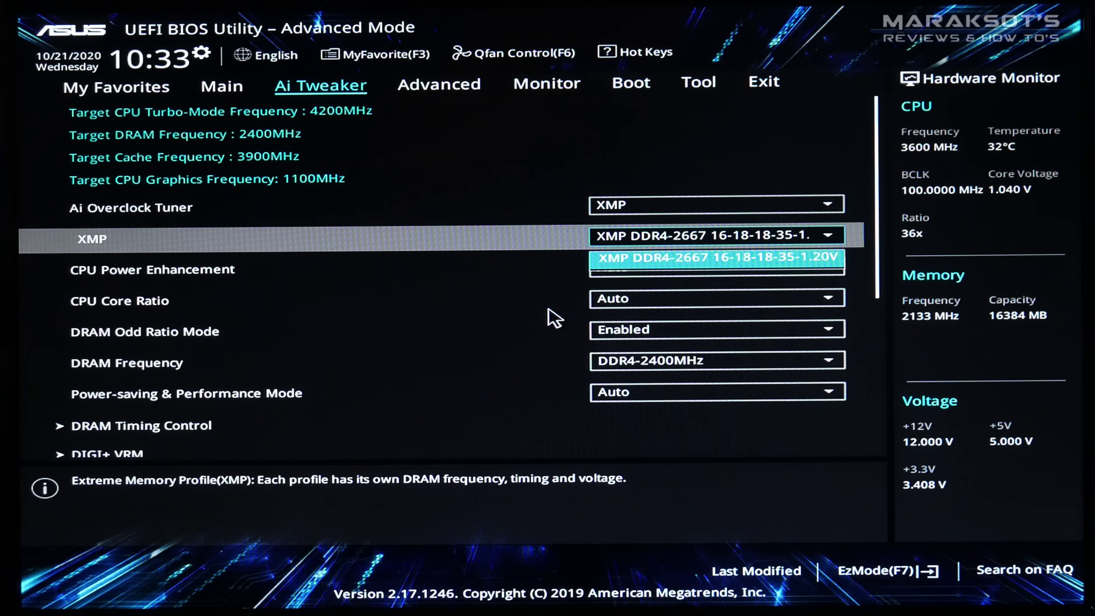
key(Return)
Step: Save the XMP changes and reset the system, confirming the listed configuration changes
key(Right)
key(Right)
key(Right)
key(Right)
key(Right)
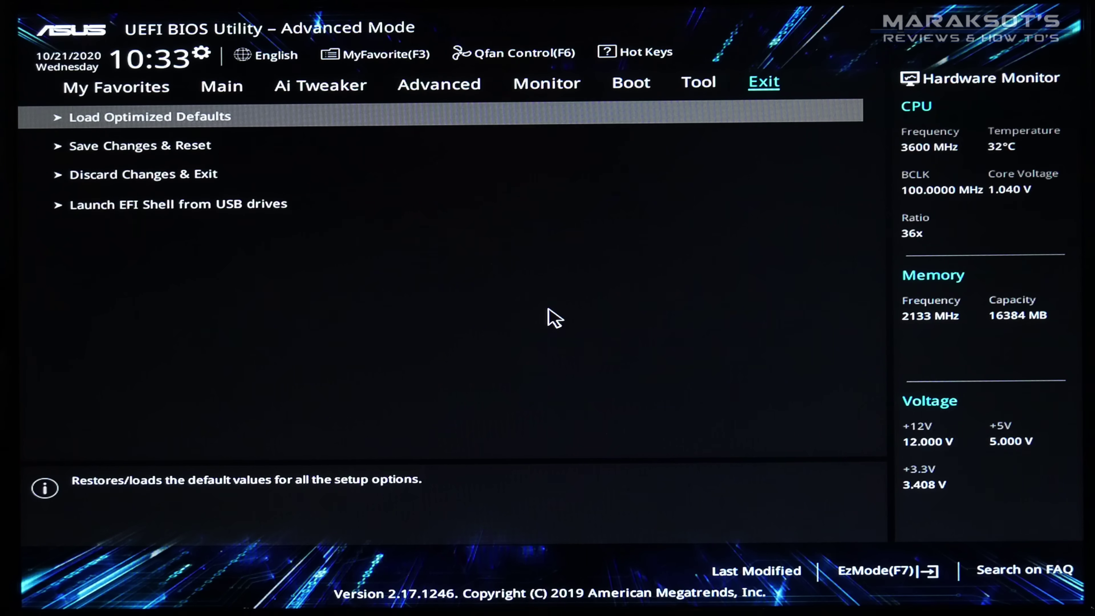
key(Down)
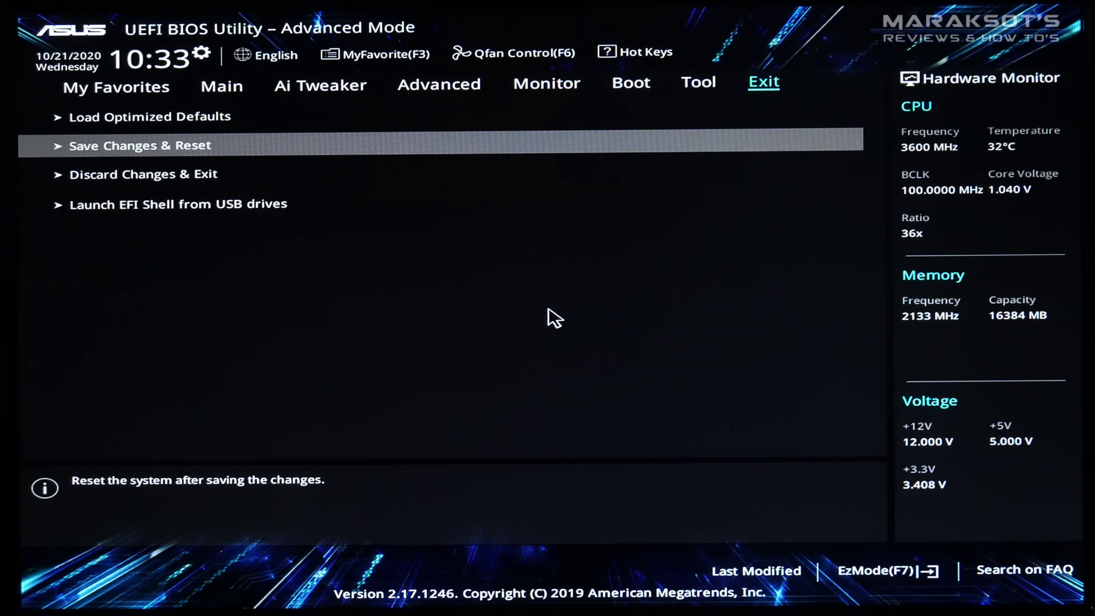
key(Return)
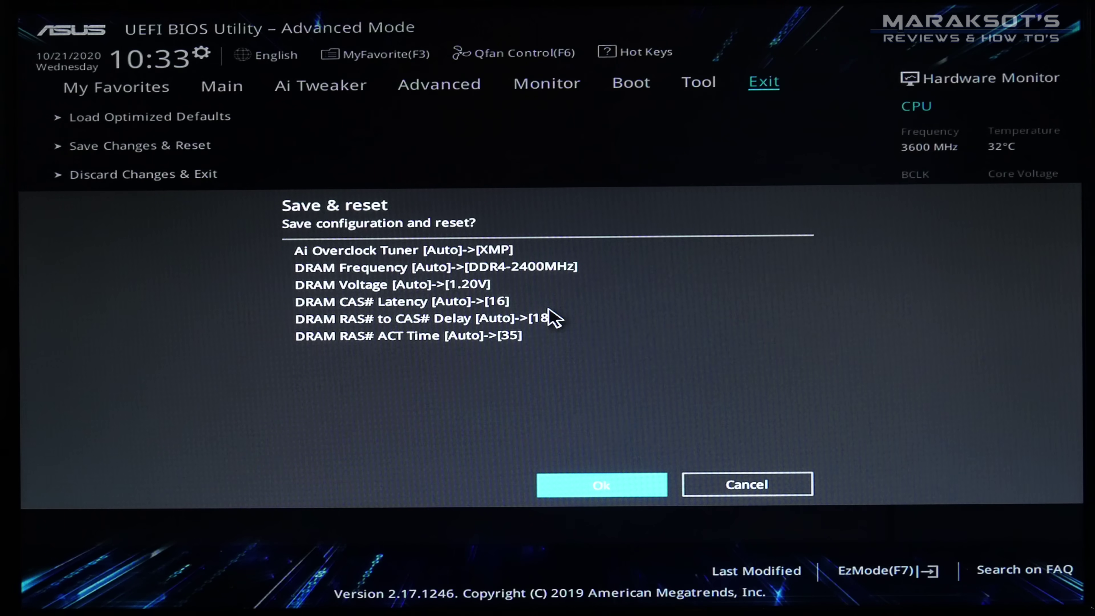
key(Return)
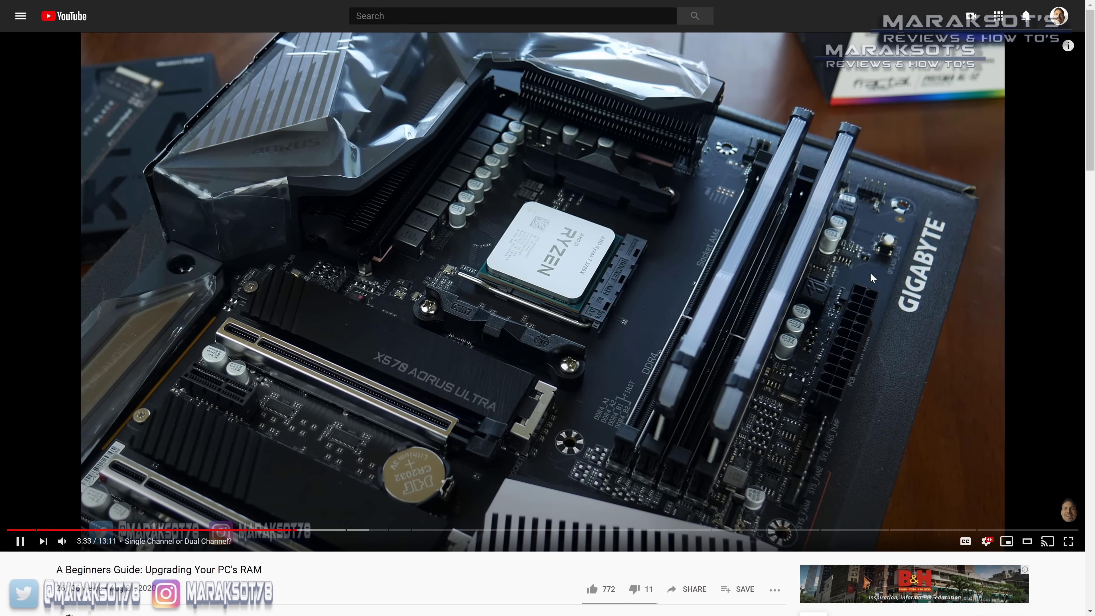
Step: On the YouTube page of "A Beginners Guide: Upgrading Your PC's RAM", expand the video description and open its Amazon product page link
scroll(518, 197, down, 3)
scroll(517, 197, down, 6)
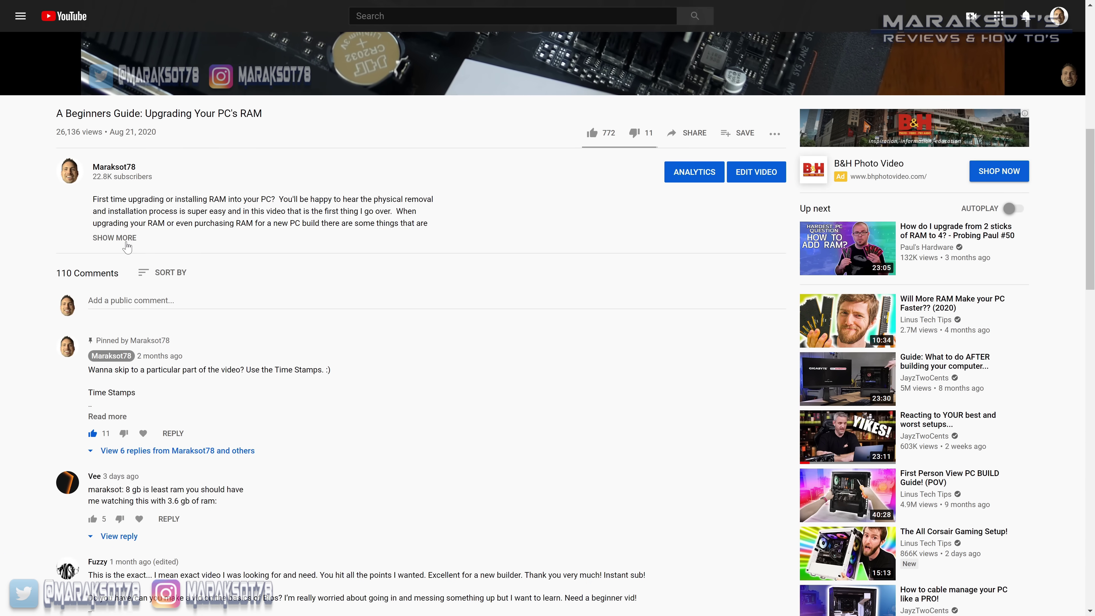
click(114, 237)
scroll(114, 237, down, 2)
click(242, 385)
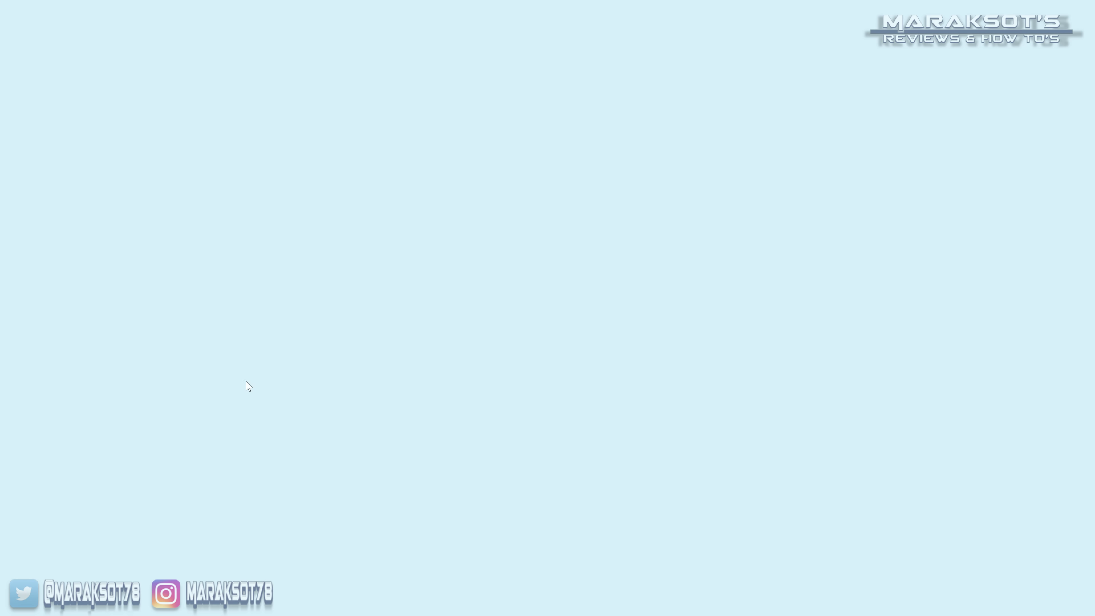
Step: Browse the recommended PC hardware and accessories on the Amazon product page, including the RAM kits
scroll(447, 259, down, 2)
scroll(448, 259, down, 3)
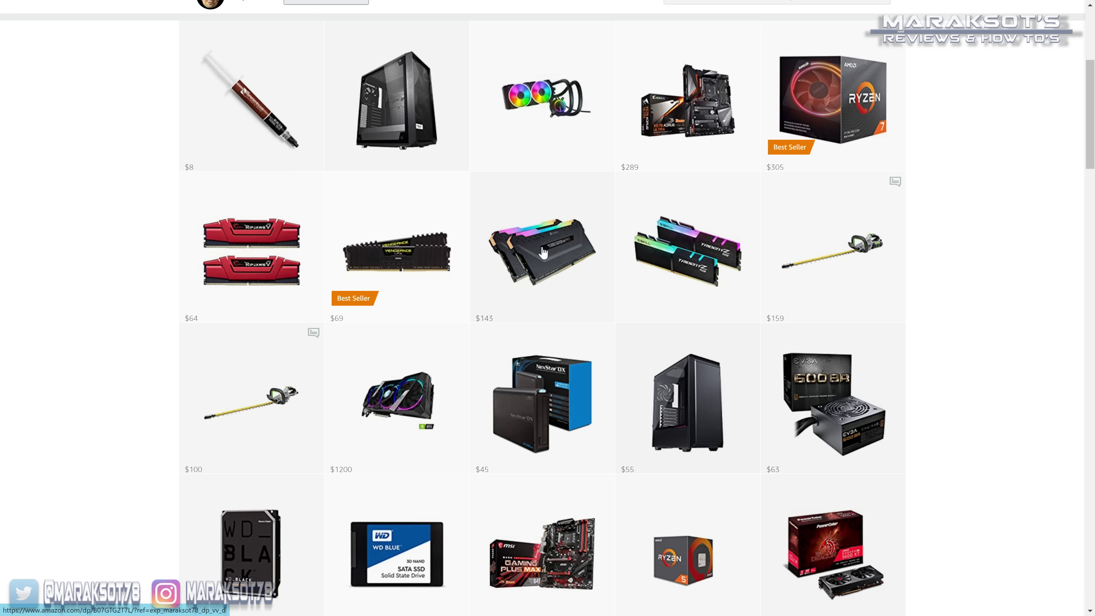
scroll(544, 248, down, 5)
scroll(546, 250, down, 5)
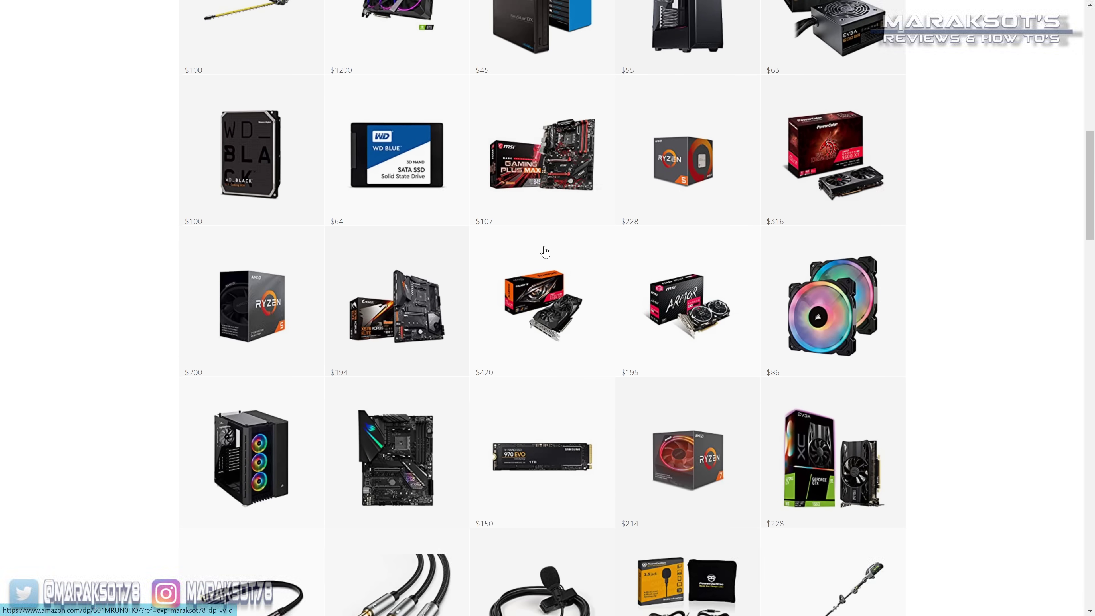
scroll(545, 252, down, 6)
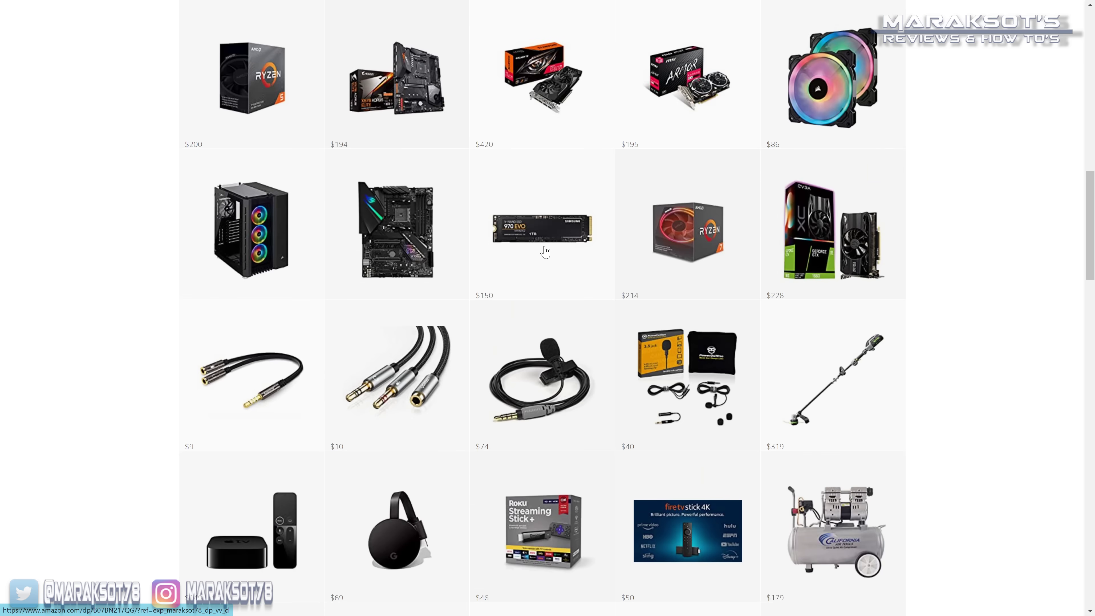
scroll(546, 252, down, 6)
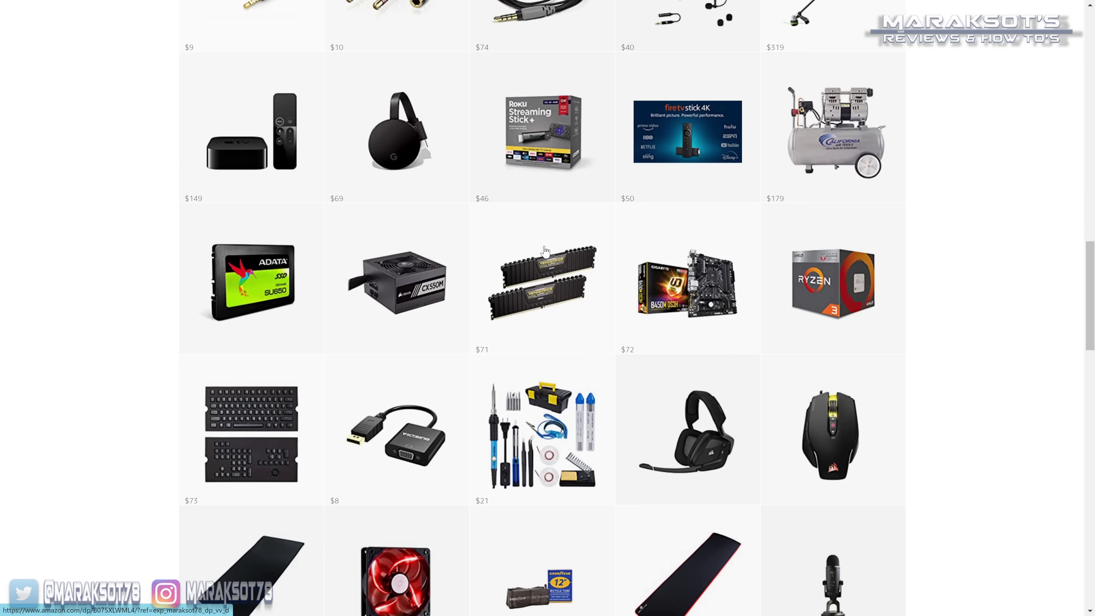
scroll(546, 250, down, 2)
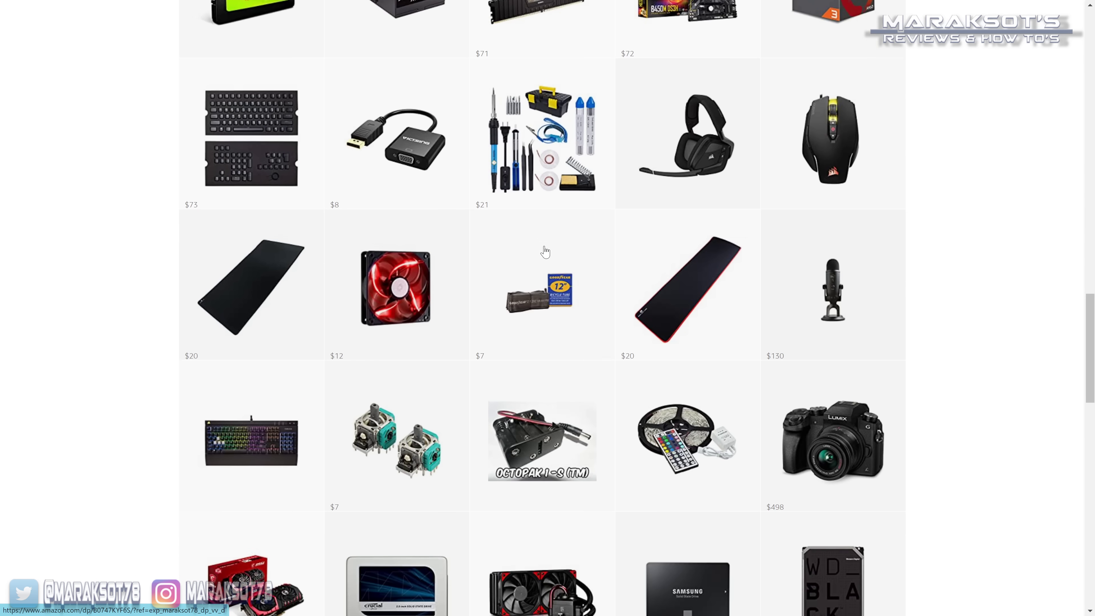